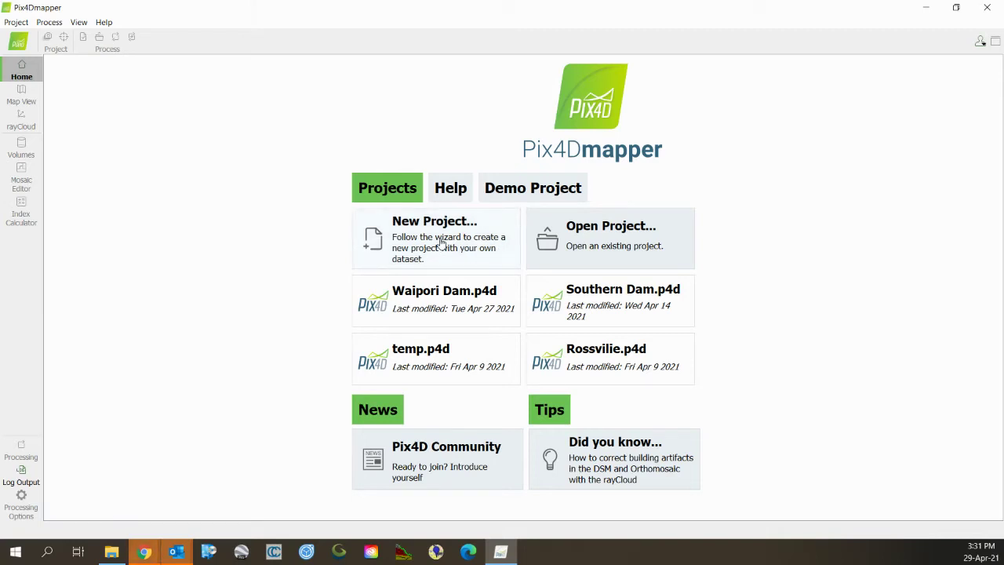
# Start a new Pix4D project named 'Mount G'.
pyautogui.click(442, 244)
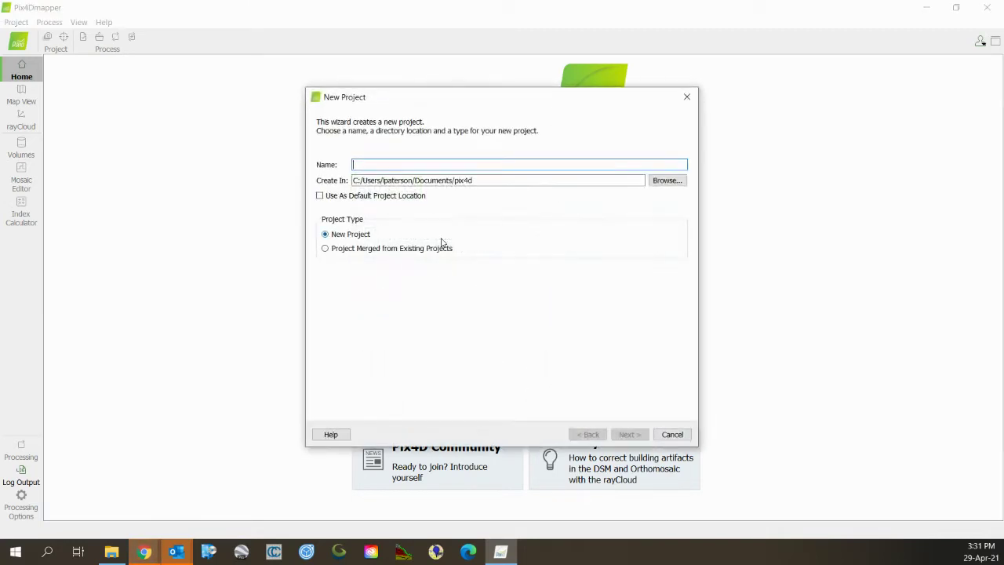
pyautogui.write('Moun')
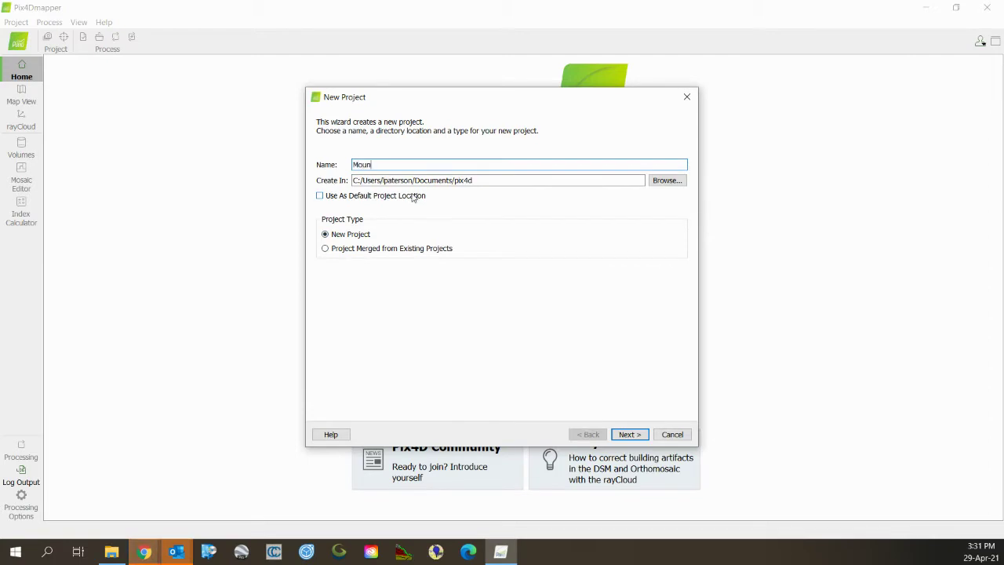
pyautogui.write('t Grand')
pyautogui.press('Return')
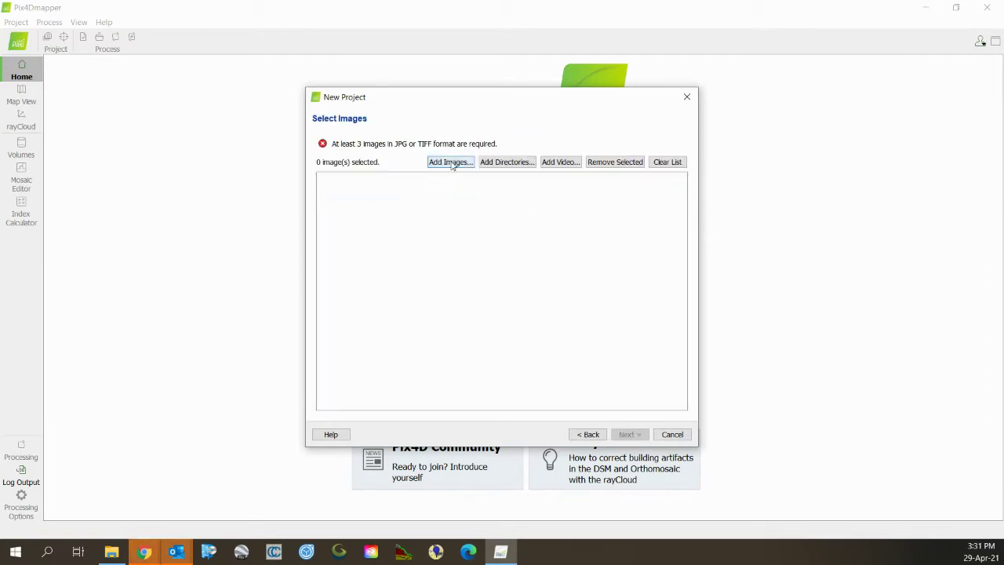
# Add 723 images from the 100_0008 and 100_0006 folders under DCC Dams > Mount Grant > SURVEY.
pyautogui.click(494, 162)
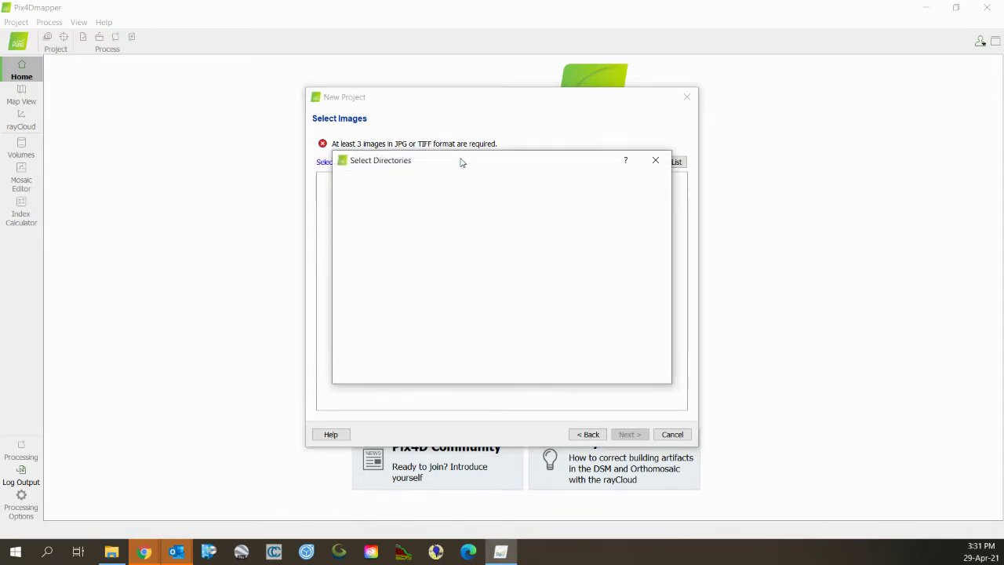
pyautogui.click(435, 228)
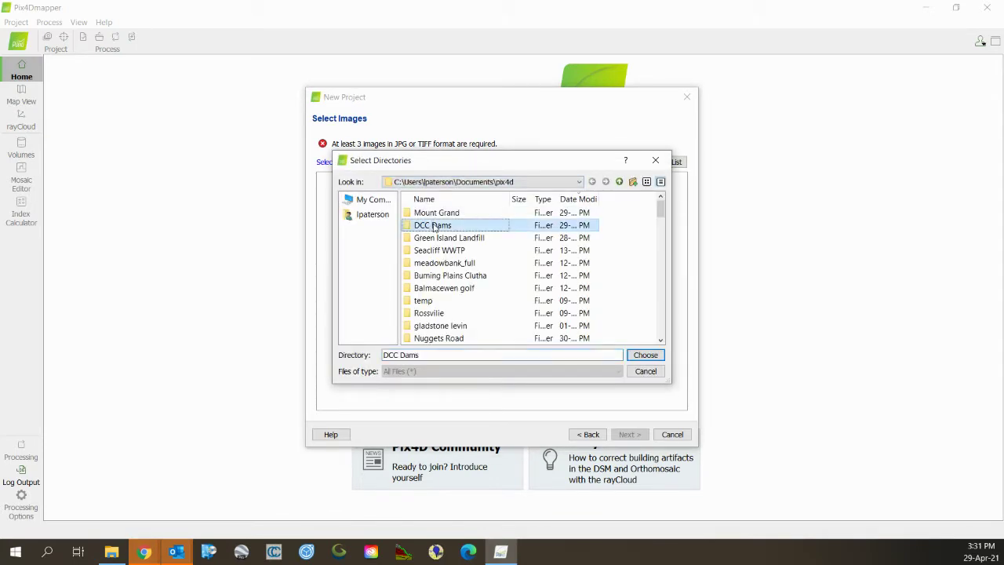
pyautogui.doubleClick(435, 225)
pyautogui.doubleClick(424, 213)
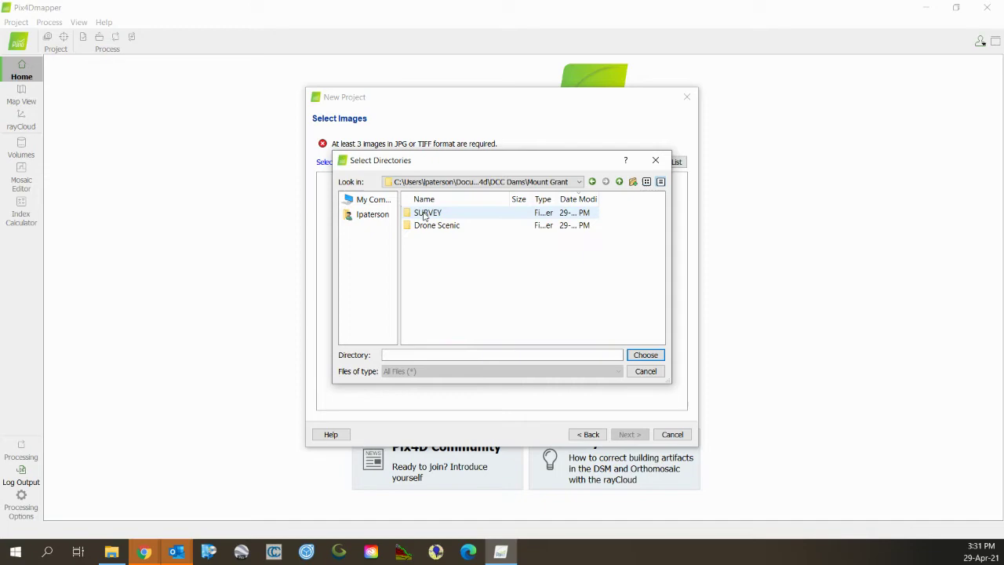
pyautogui.doubleClick(429, 216)
pyautogui.click(436, 215)
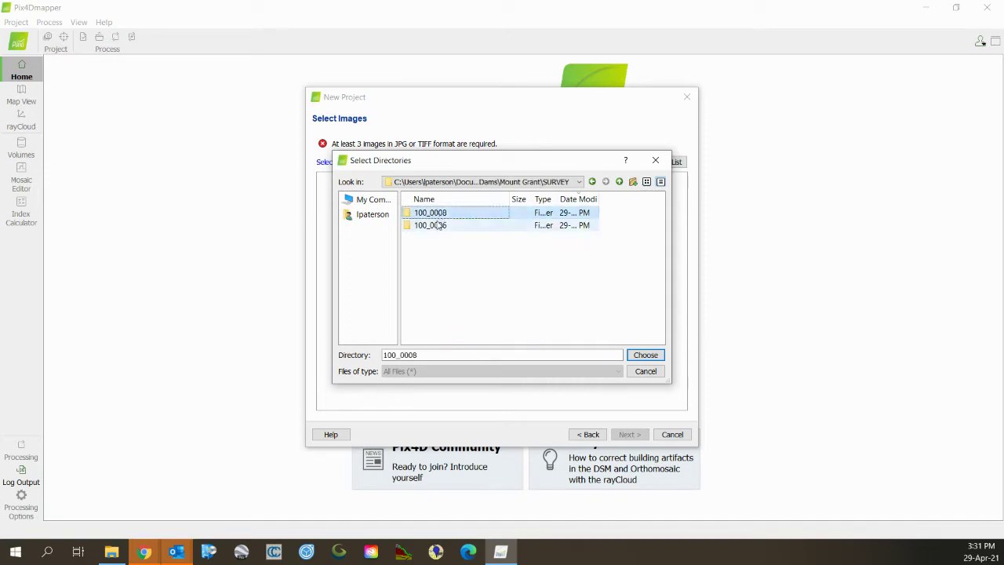
pyautogui.click(647, 356)
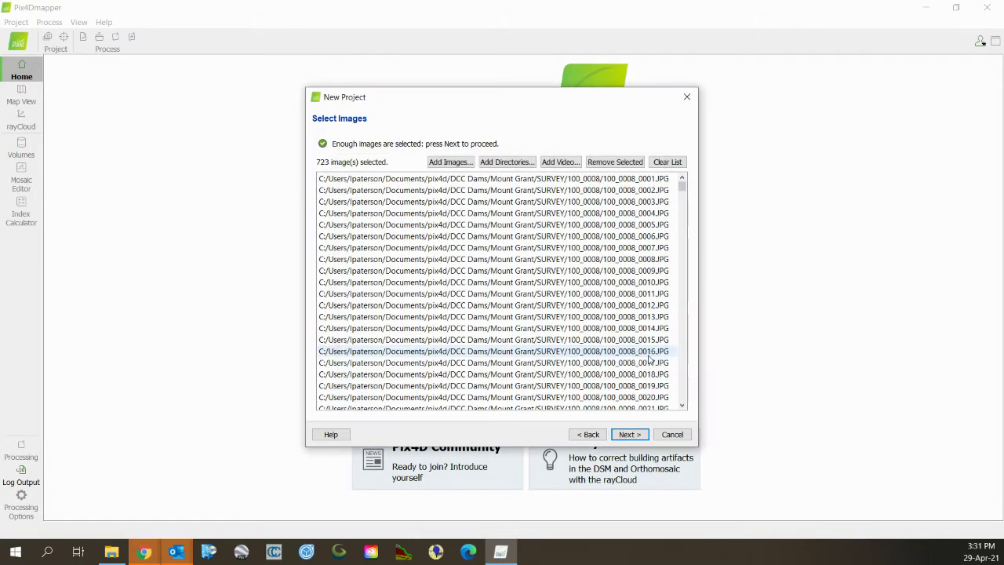
pyautogui.click(628, 434)
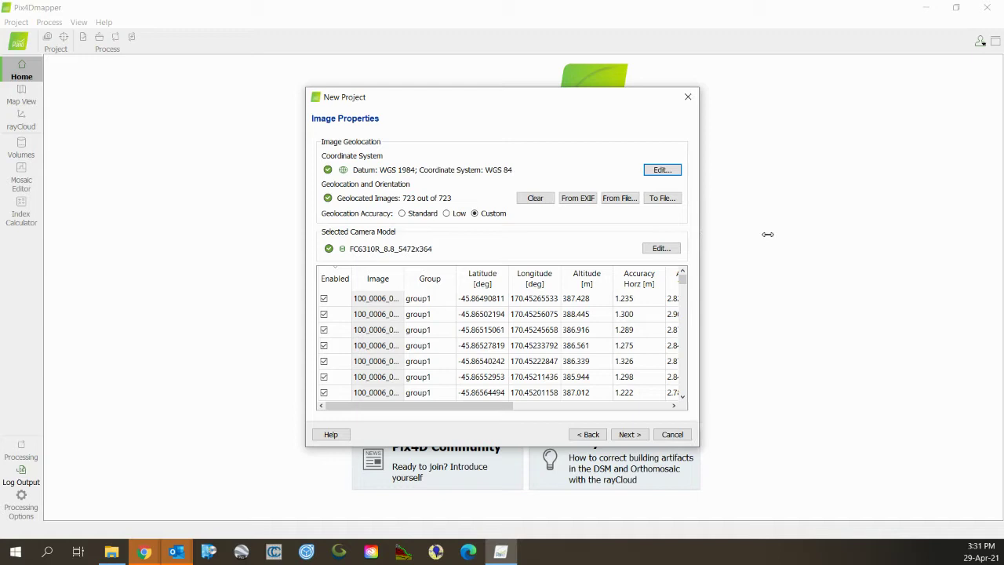
# Widen the New Project wizard to show more image-table columns.
pyautogui.moveTo(699, 229); pyautogui.dragTo(861, 241)
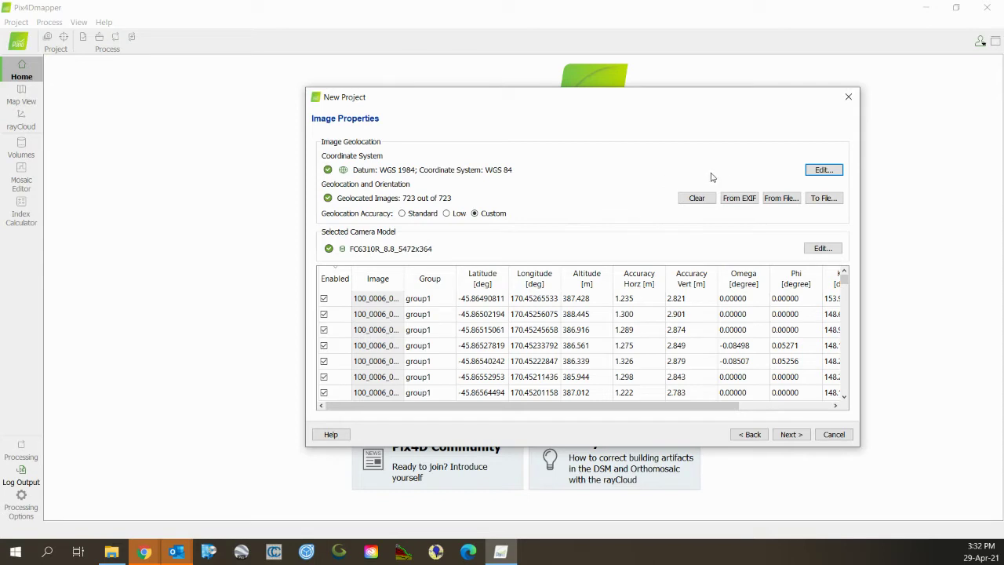
# Change the image coordinate system from WGS 84 to NZGD2000 / North Taieri 2000.
pyautogui.click(822, 170)
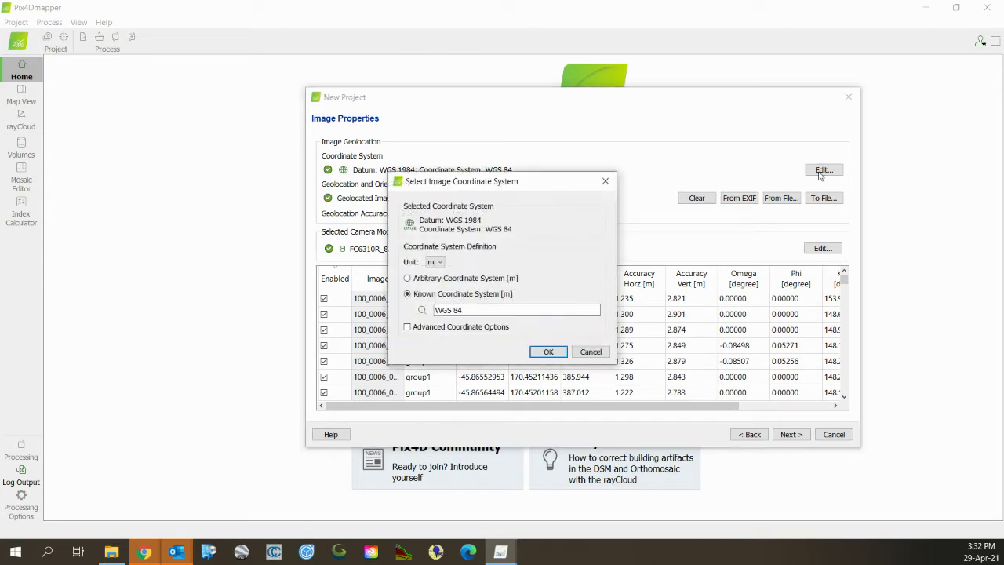
pyautogui.tripleClick(517, 310)
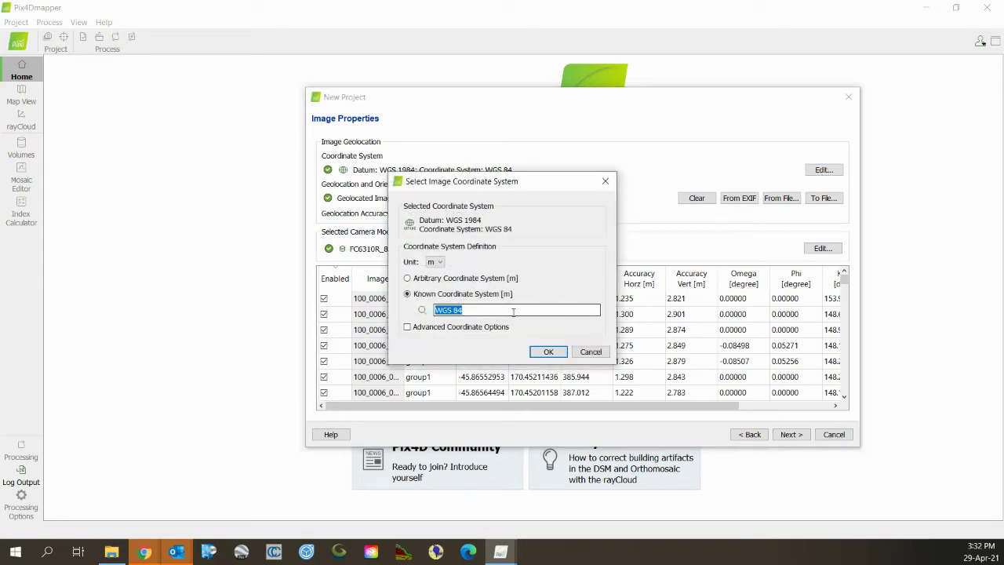
pyautogui.write('taieri')
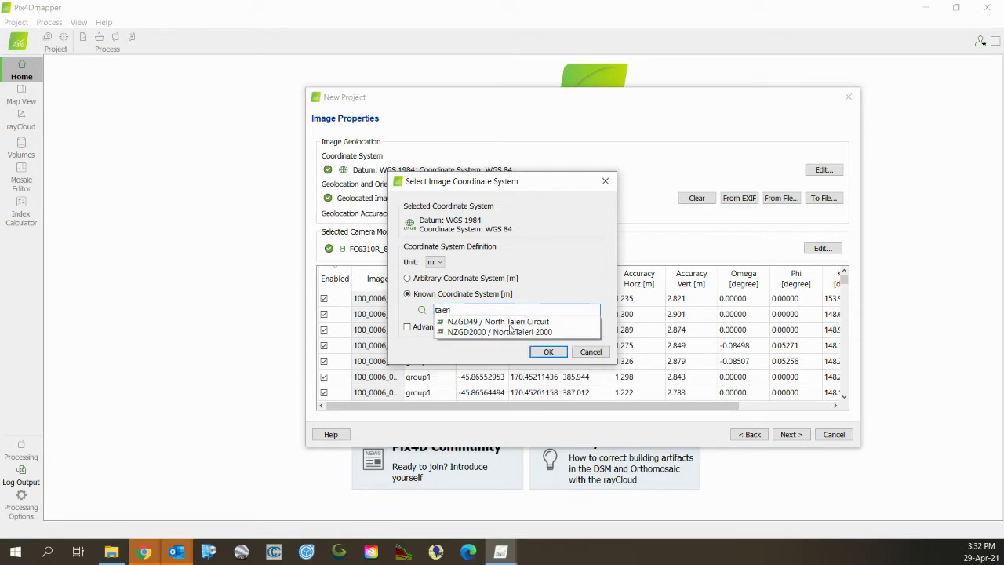
pyautogui.click(505, 332)
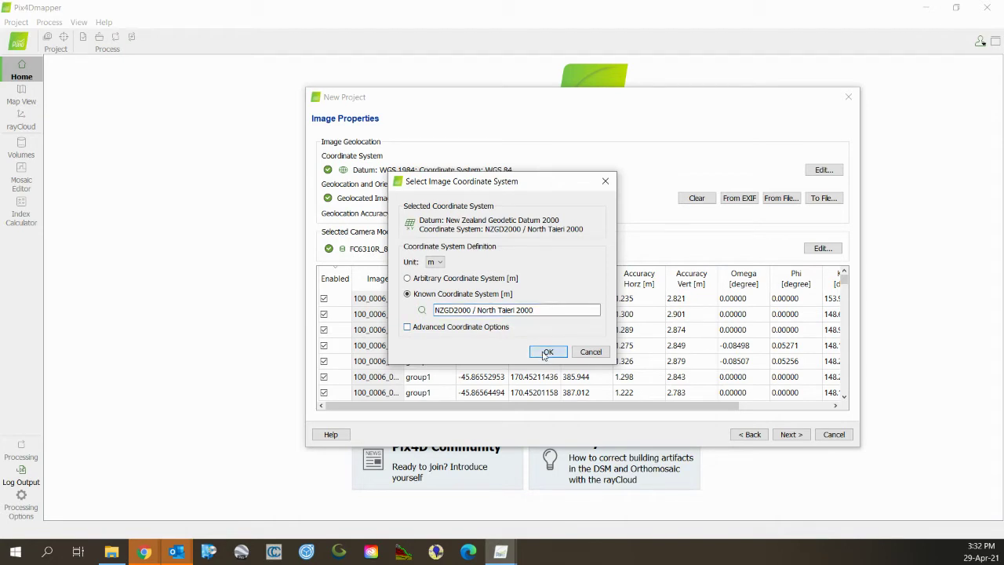
pyautogui.click(545, 351)
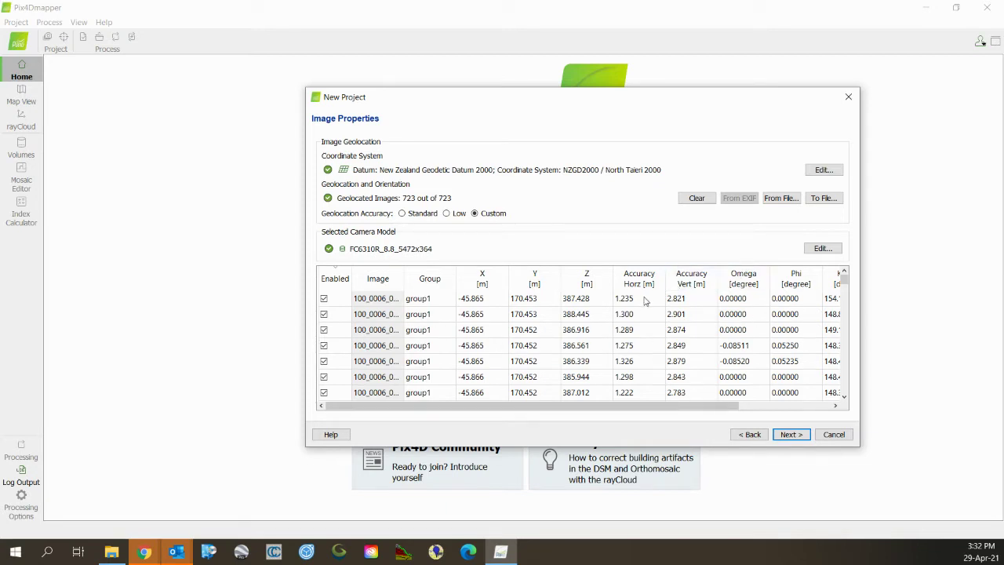
# Create a new Control folder under DCC Dams > Mount Grant for the geolocation export.
pyautogui.click(823, 199)
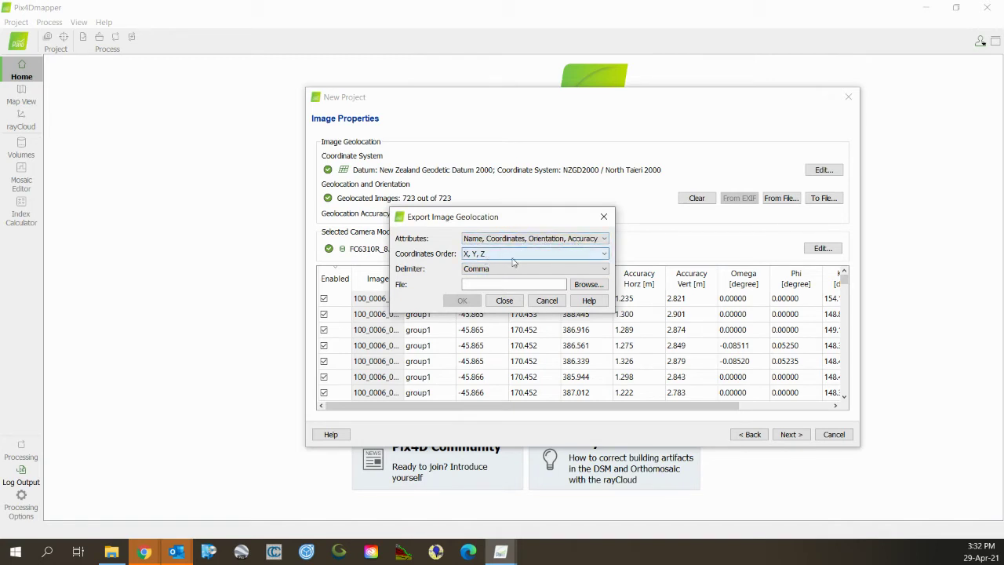
pyautogui.click(588, 284)
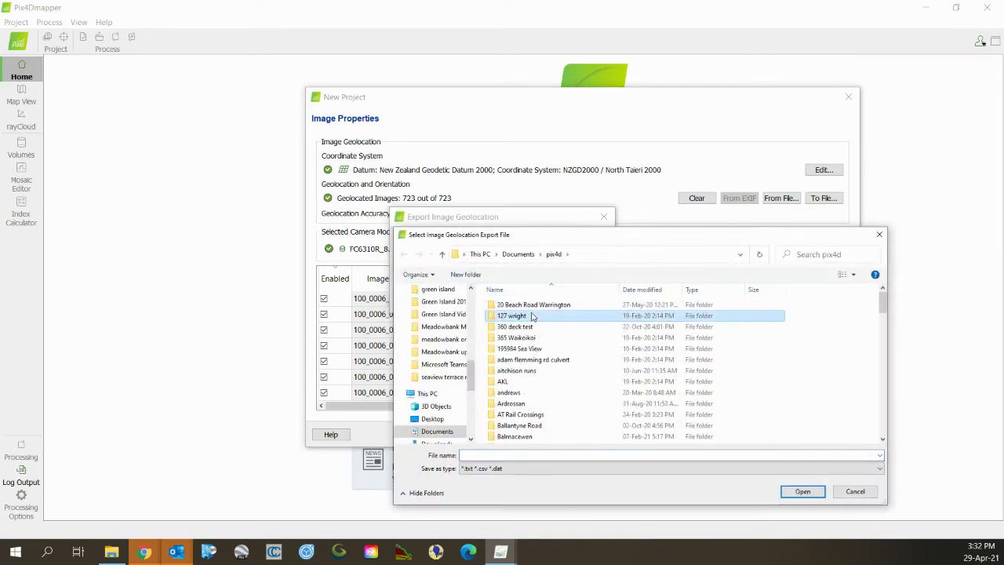
pyautogui.scroll(-5, 532, 317)
pyautogui.doubleClick(532, 303)
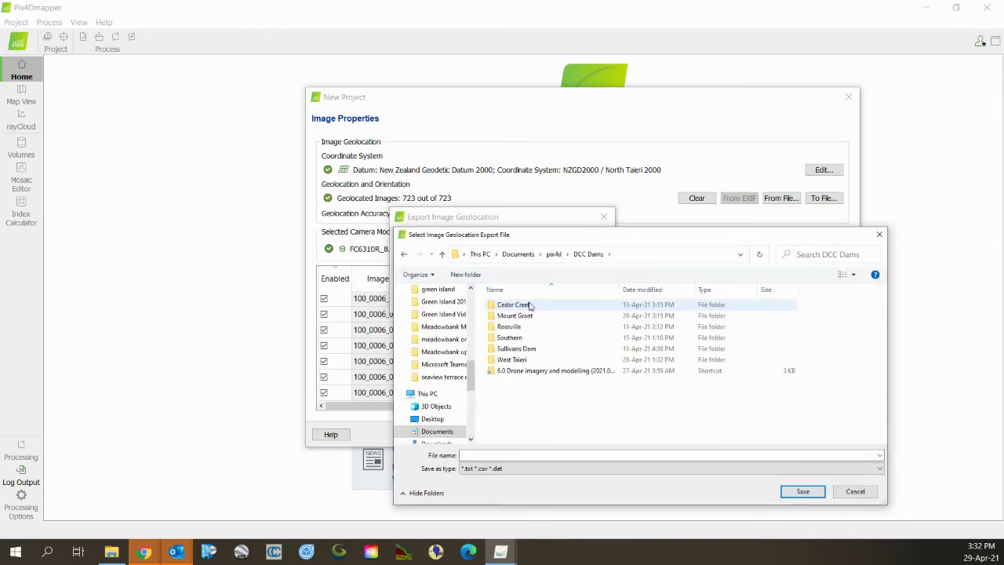
pyautogui.doubleClick(520, 319)
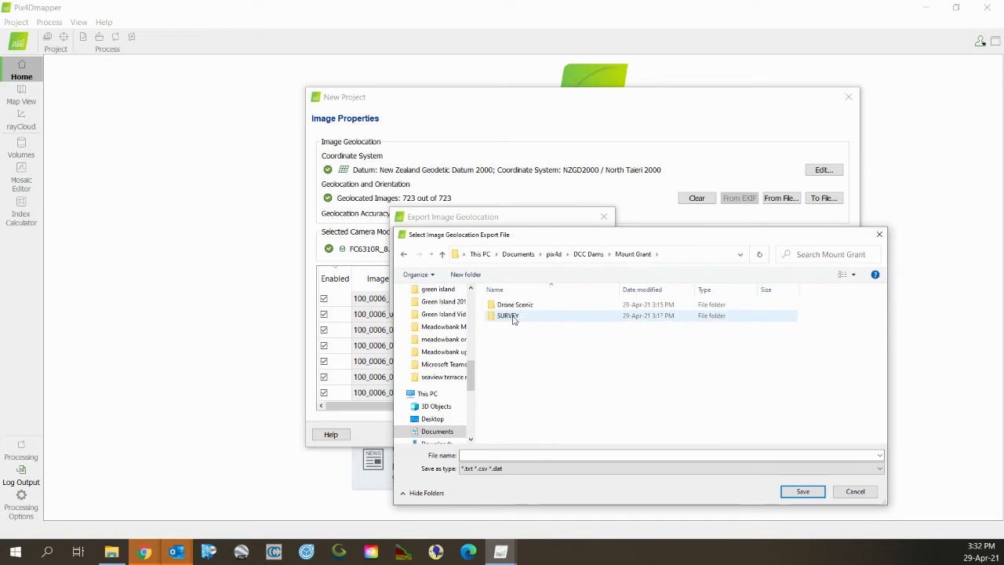
pyautogui.rightClick(512, 343)
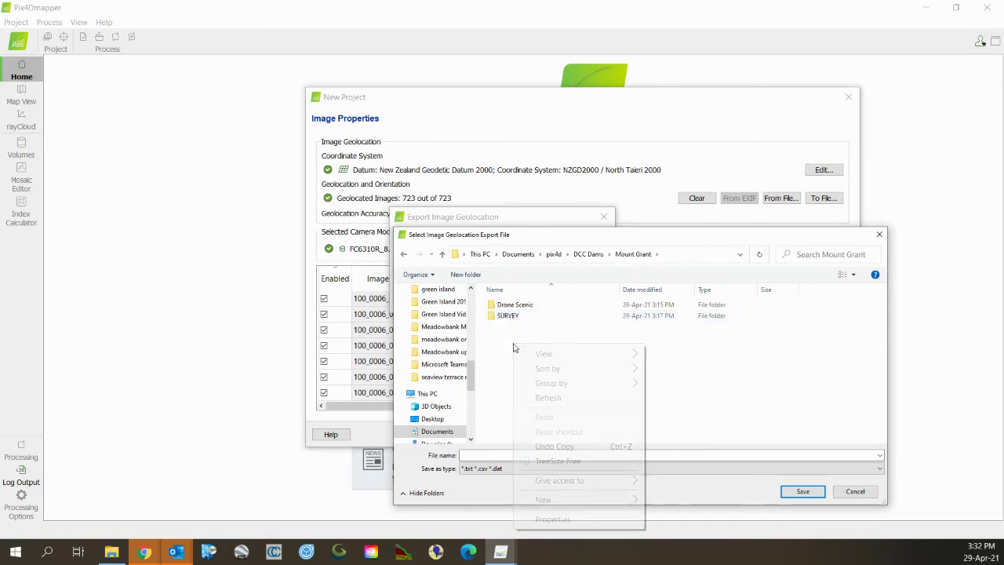
pyautogui.moveTo(576, 499)
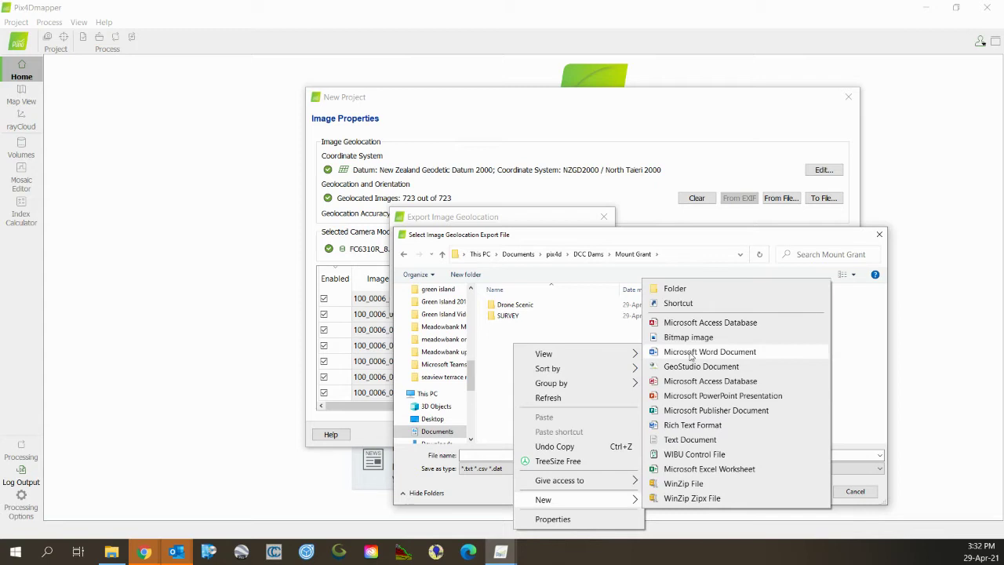
pyautogui.click(709, 288)
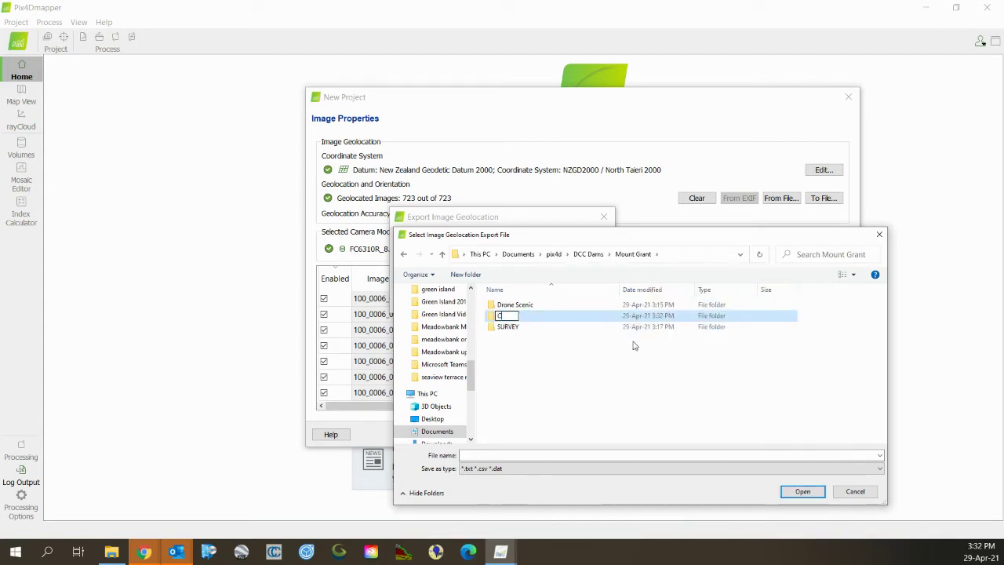
pyautogui.write('Control')
pyautogui.press('Return')
pyautogui.press('Return')
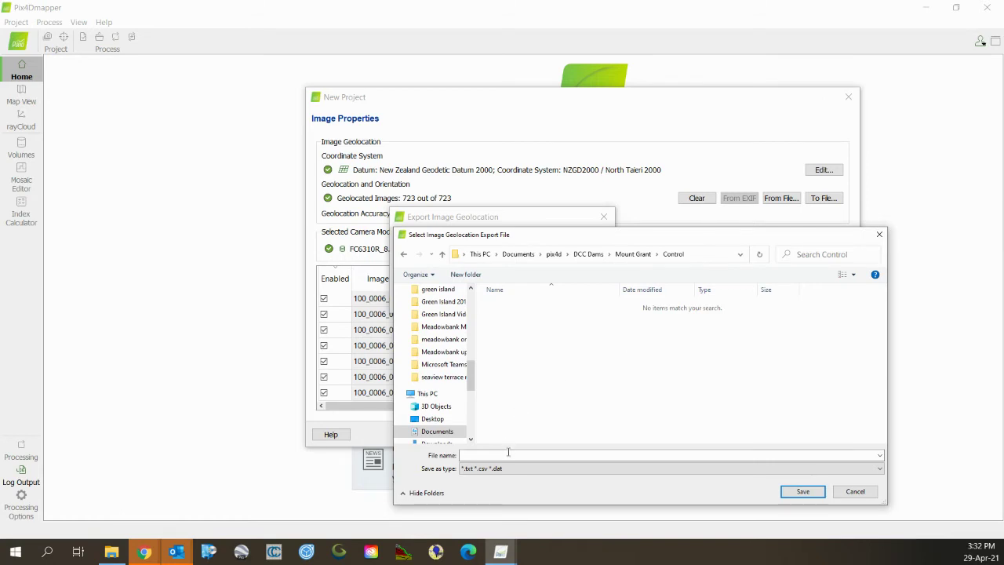
# Export the image geolocation as pix4D out.txt into the Control folder.
pyautogui.click(508, 453)
pyautogui.write('pix4D out')
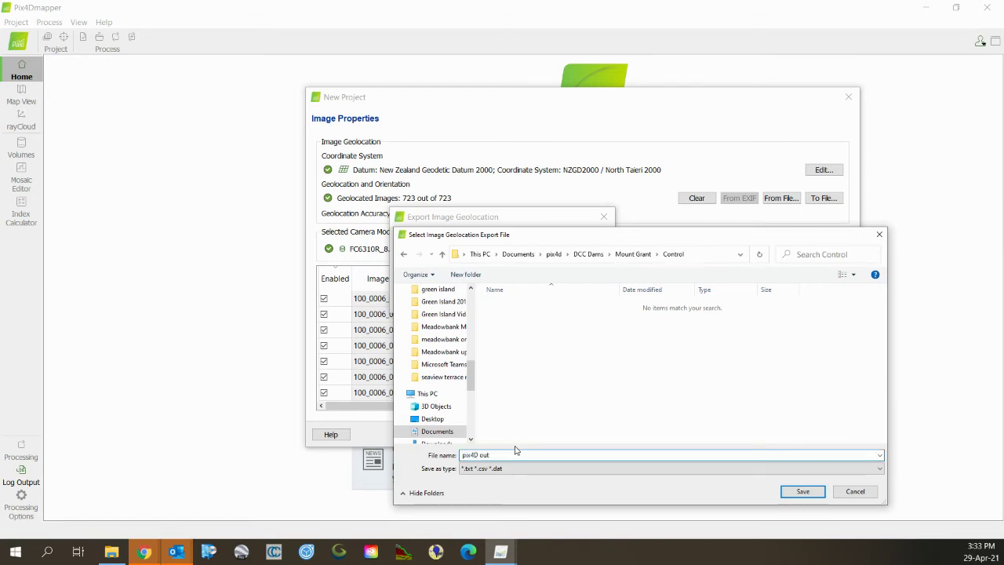
pyautogui.click(794, 492)
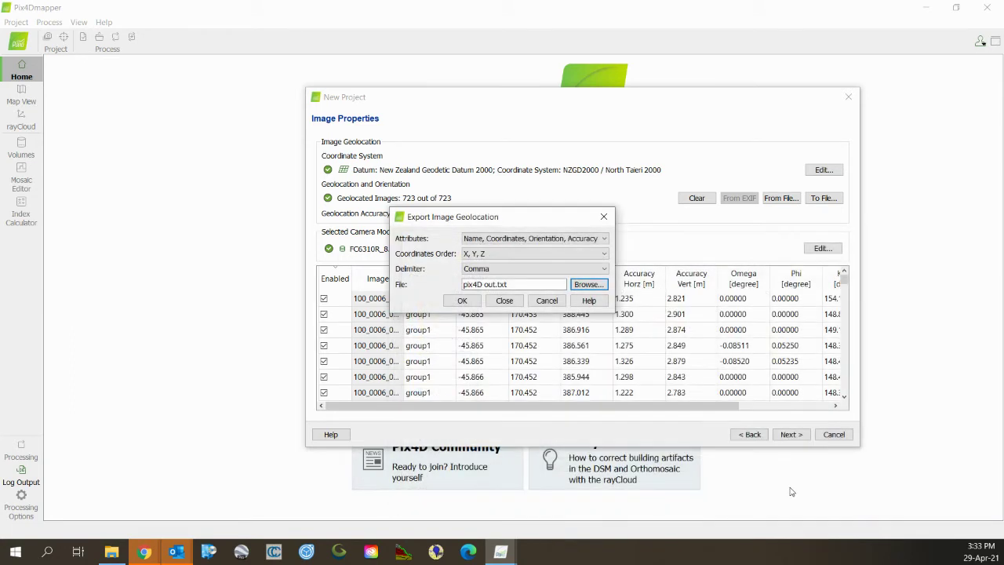
pyautogui.click(449, 302)
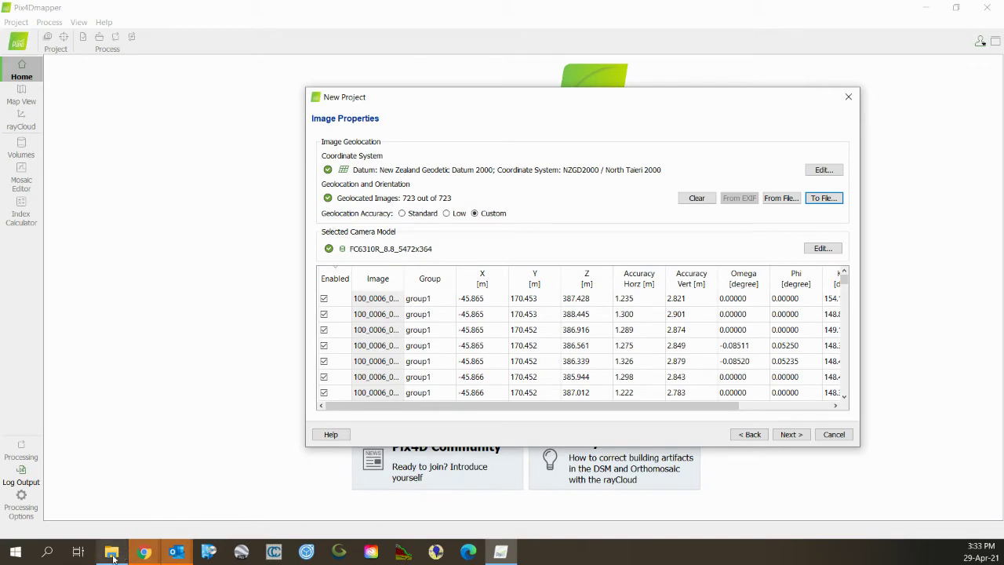
# Launch Excel via Start search and maximize its blank workbook window.
pyautogui.click(15, 553)
pyautogui.write('exce')
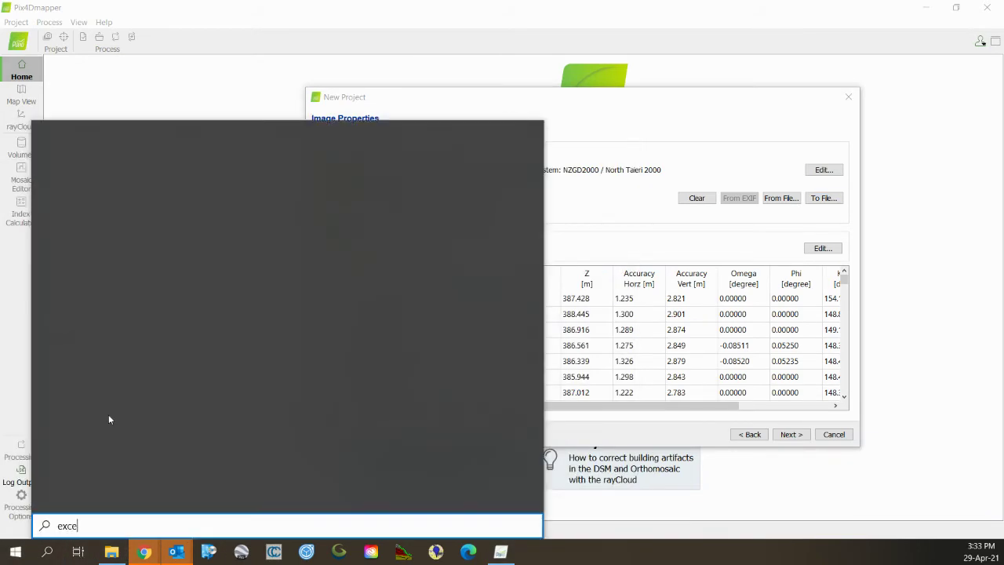
pyautogui.press('Escape')
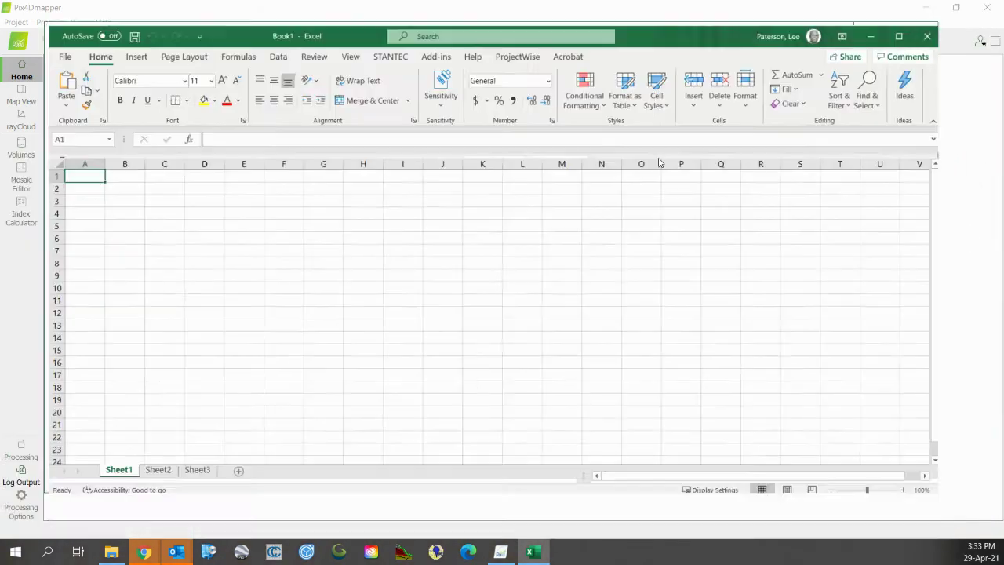
pyautogui.click(663, 156)
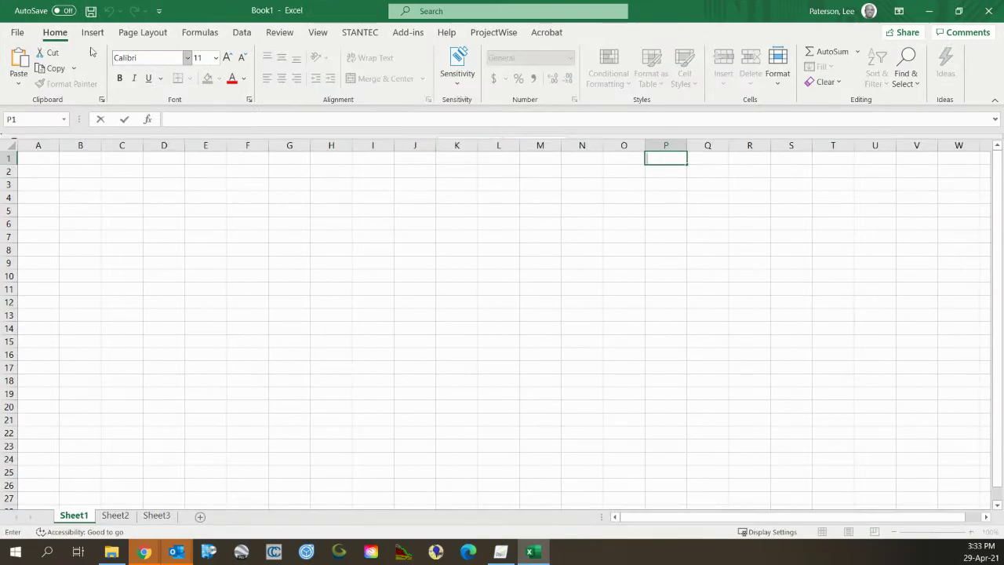
# In File > Open, browse to pix4d > DCC Dams > Mount Grant > Control.
pyautogui.click(17, 32)
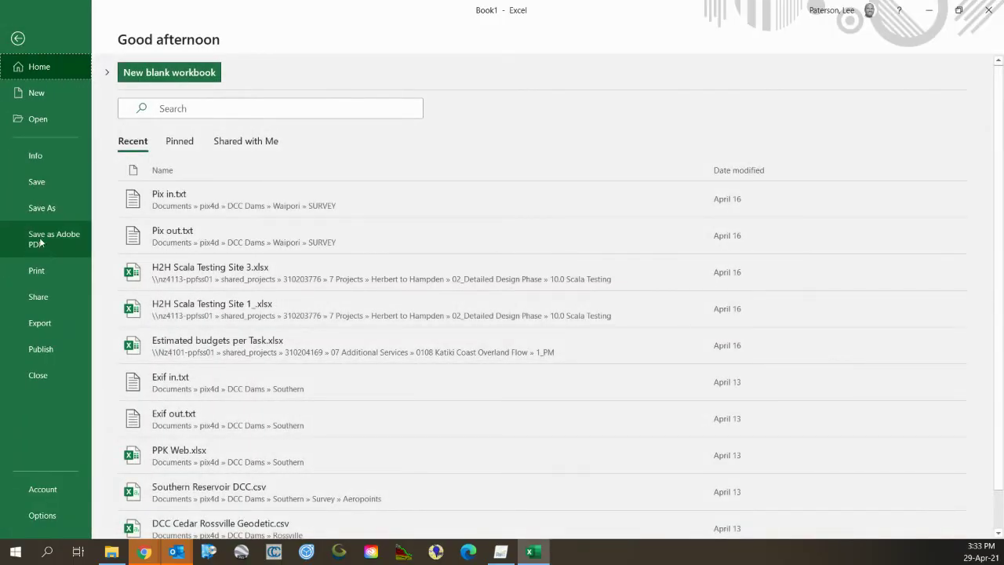
pyautogui.click(49, 119)
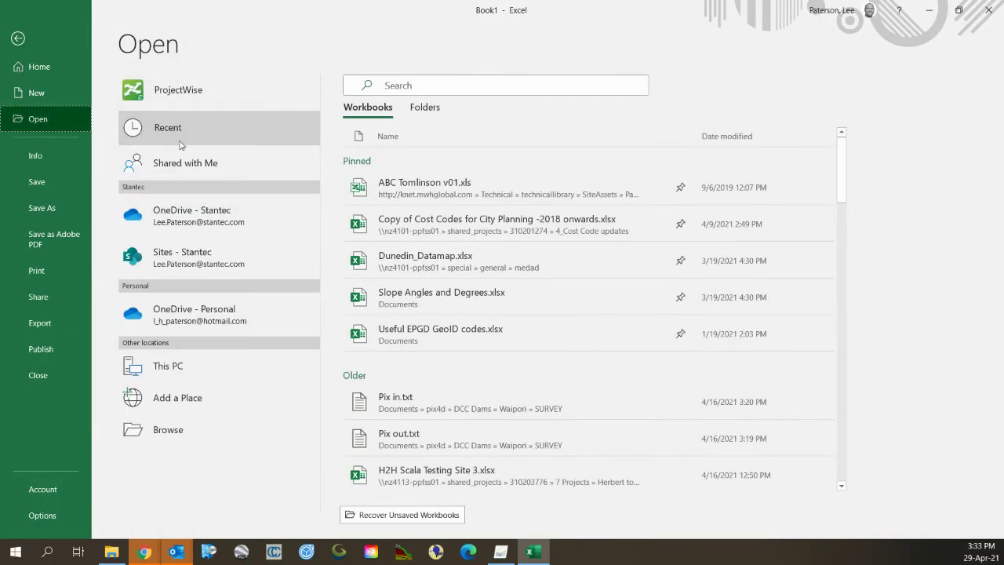
pyautogui.click(155, 358)
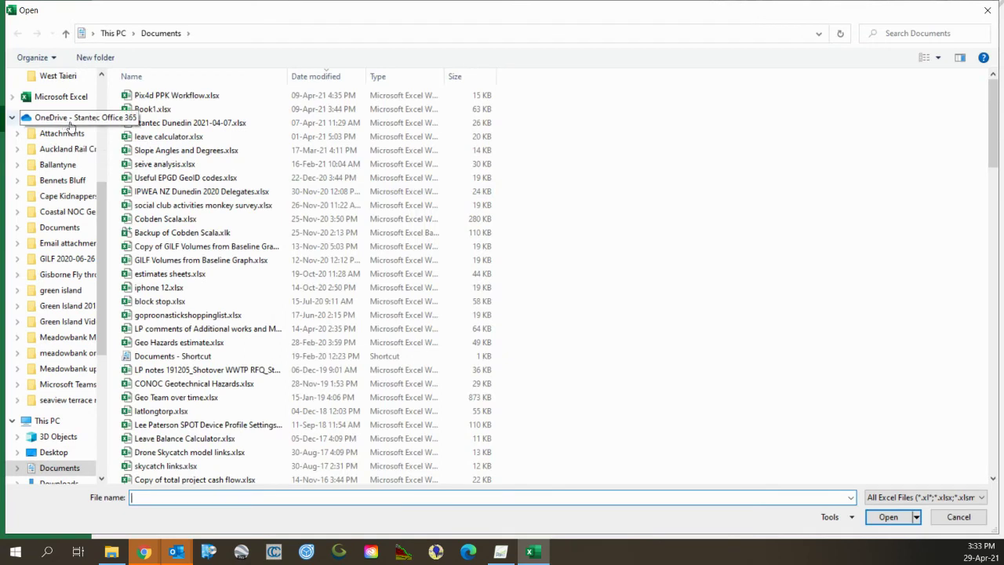
pyautogui.scroll(1, 63, 141)
pyautogui.scroll(1, 63, 133)
pyautogui.scroll(2, 66, 128)
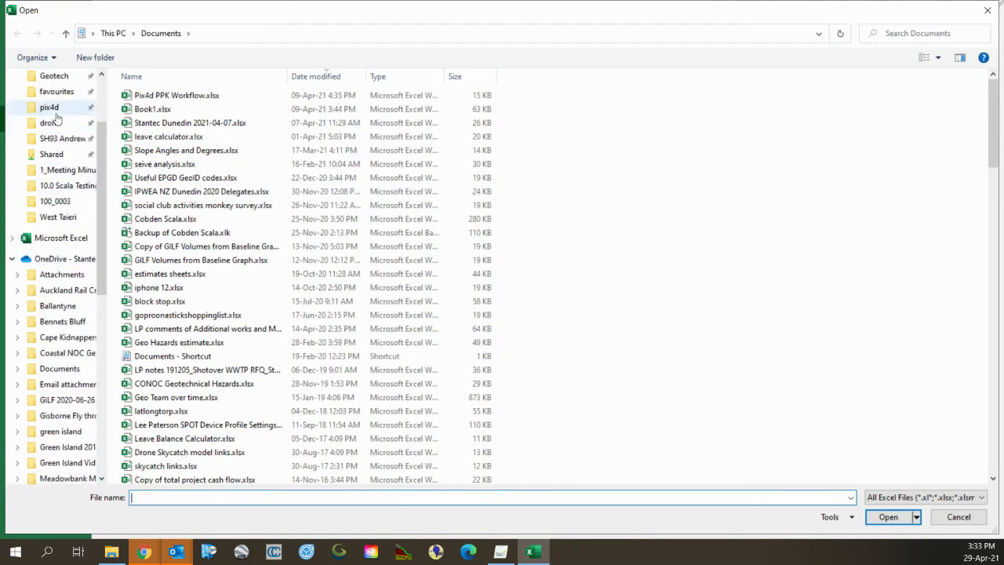
pyautogui.click(53, 110)
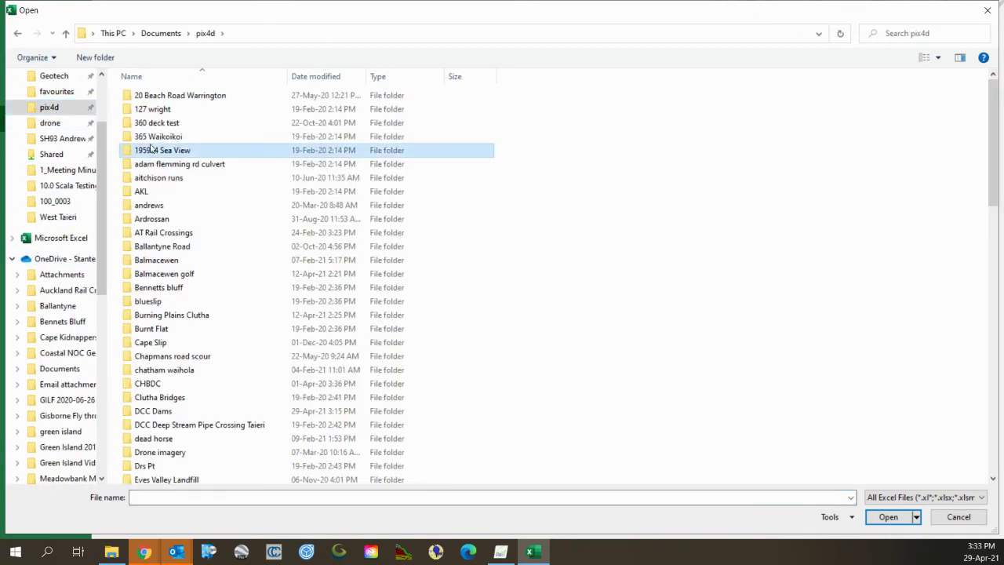
pyautogui.press('d')
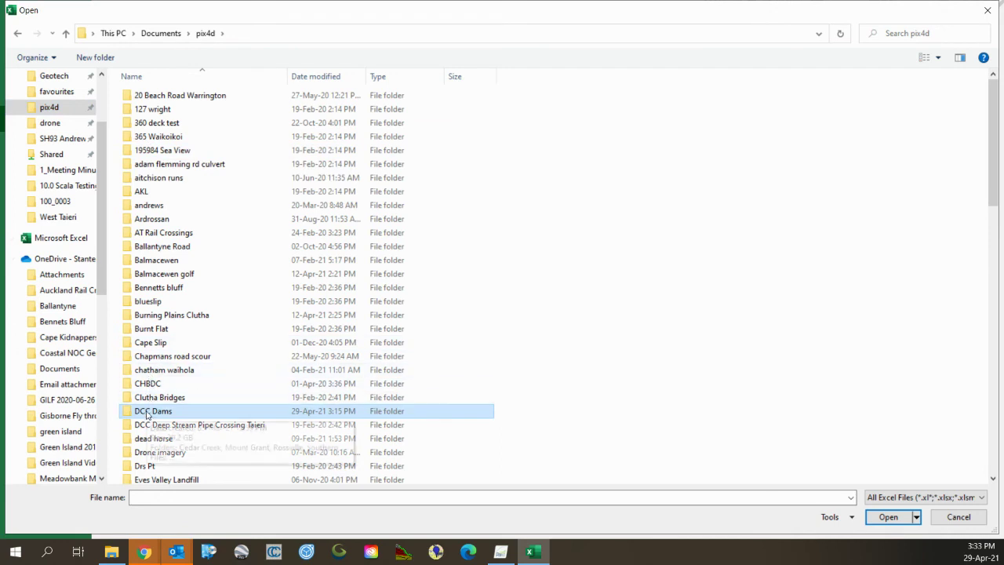
pyautogui.doubleClick(149, 412)
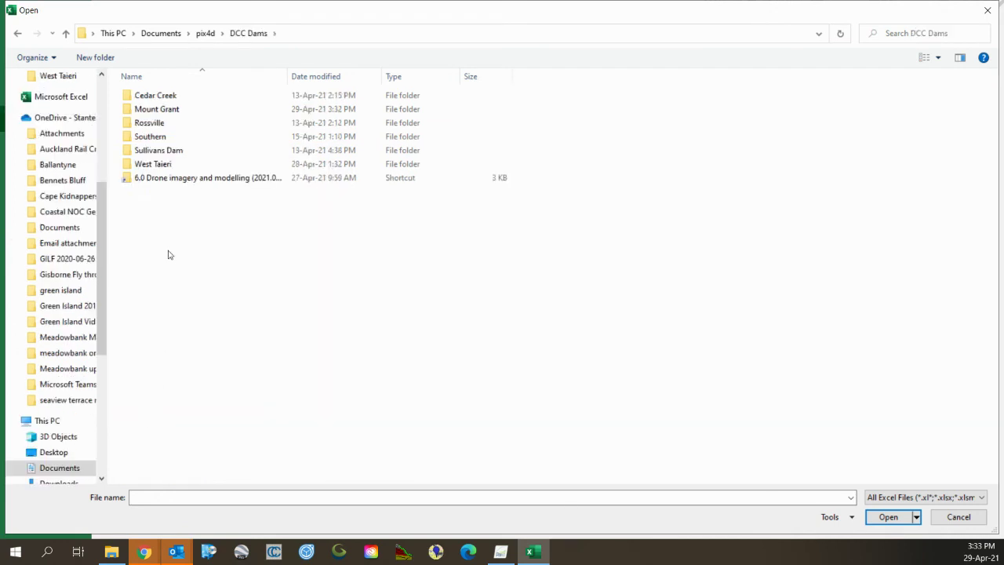
pyautogui.doubleClick(161, 112)
pyautogui.doubleClick(155, 98)
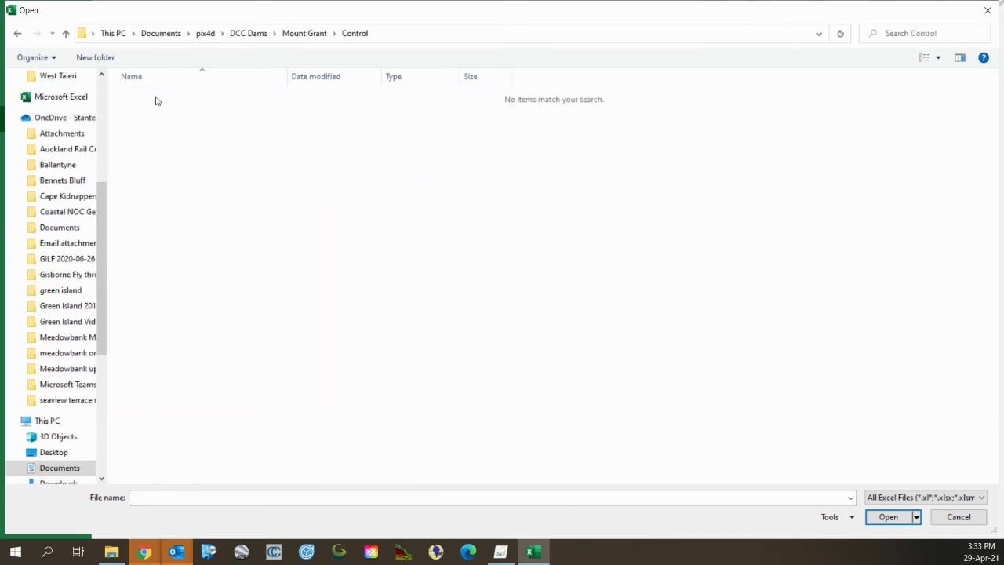
# Show All Files and open pix4D out.txt.
pyautogui.click(891, 497)
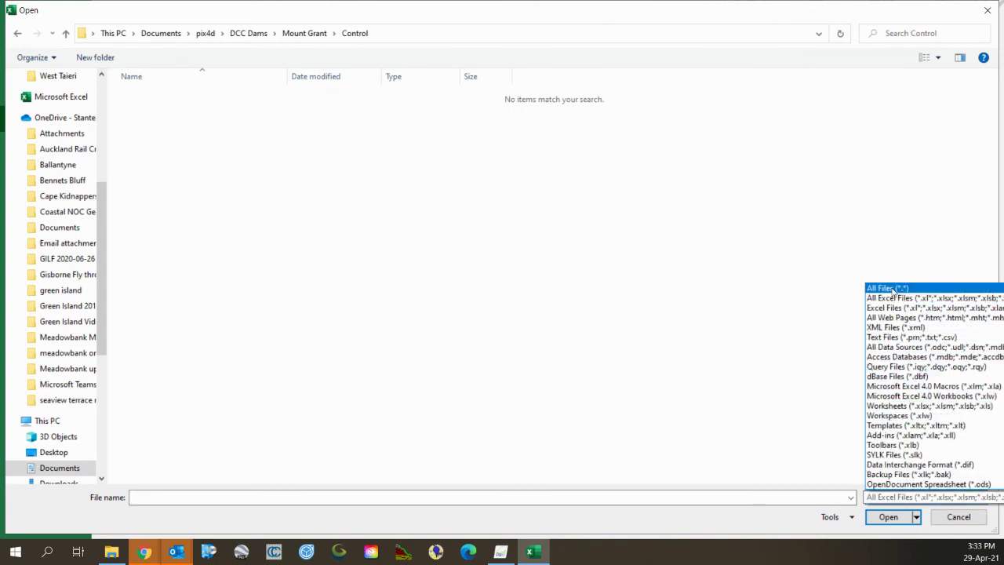
pyautogui.click(892, 289)
pyautogui.doubleClick(162, 96)
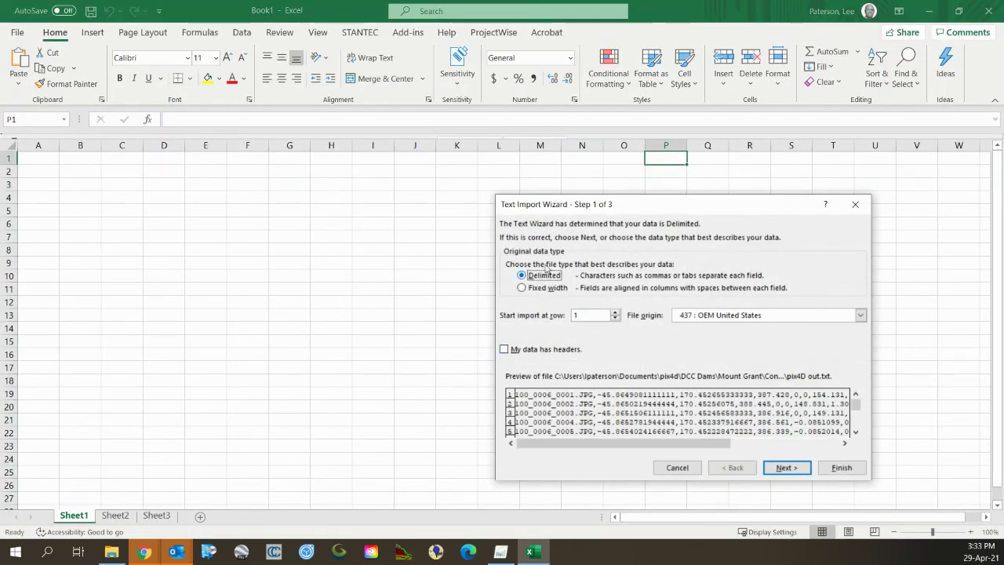
# Import pix4D out.txt as comma-delimited data through the Text Import Wizard.
pyautogui.click(787, 467)
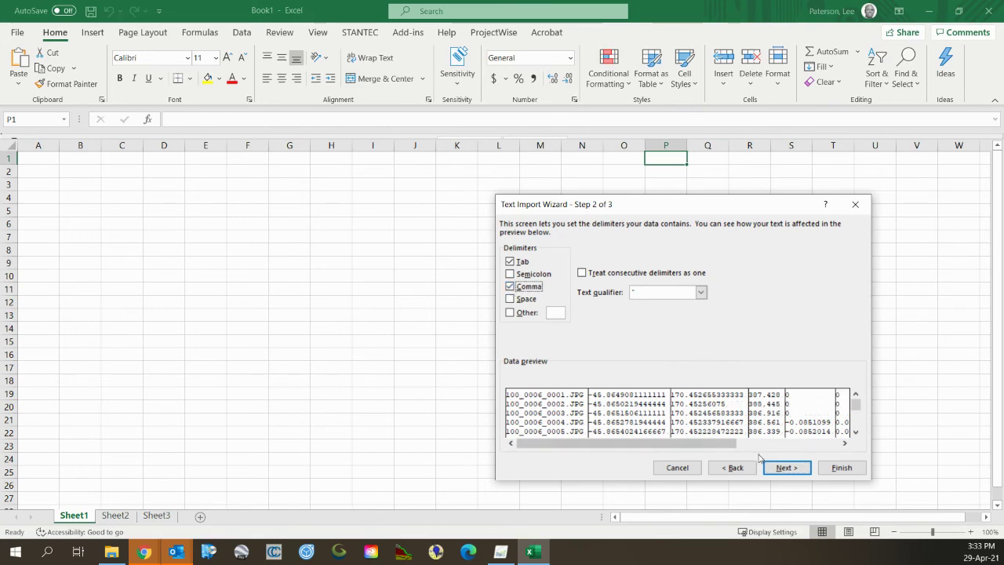
pyautogui.click(786, 469)
pyautogui.click(821, 473)
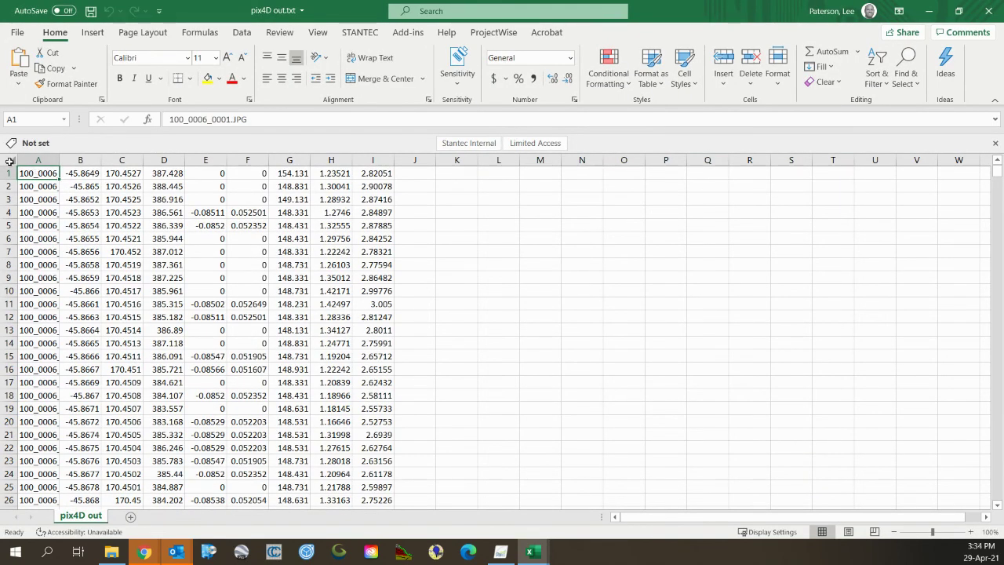
# Auto-fit all nine columns to show full image names and coordinates.
pyautogui.click(11, 161)
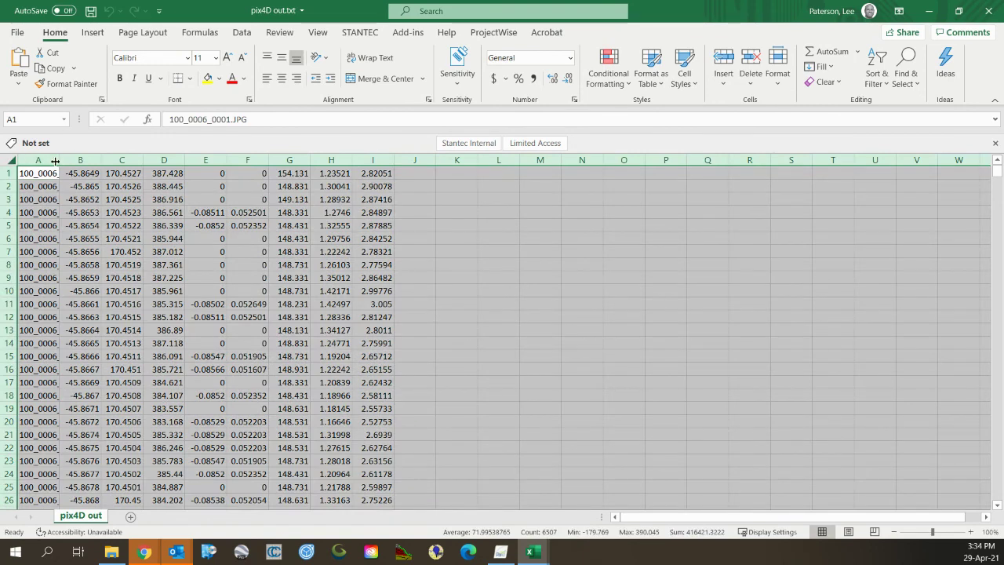
pyautogui.doubleClick(56, 161)
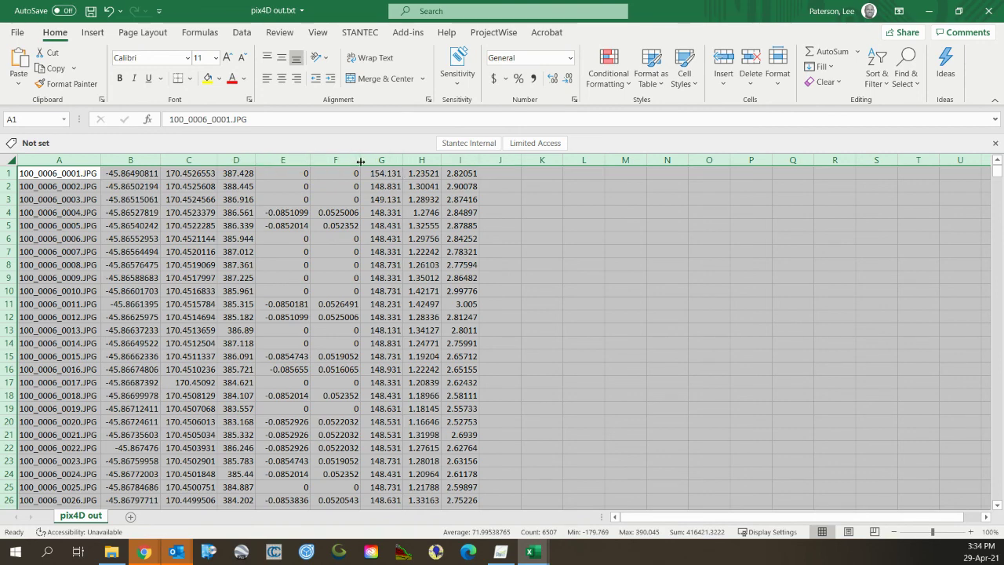
pyautogui.moveTo(435, 160); pyautogui.dragTo(463, 160)
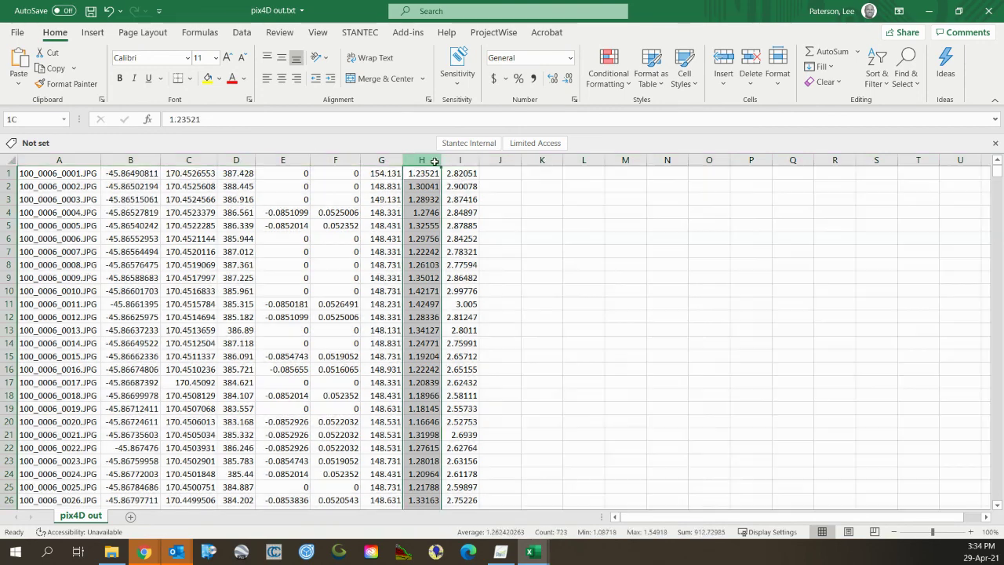
pyautogui.click(529, 208)
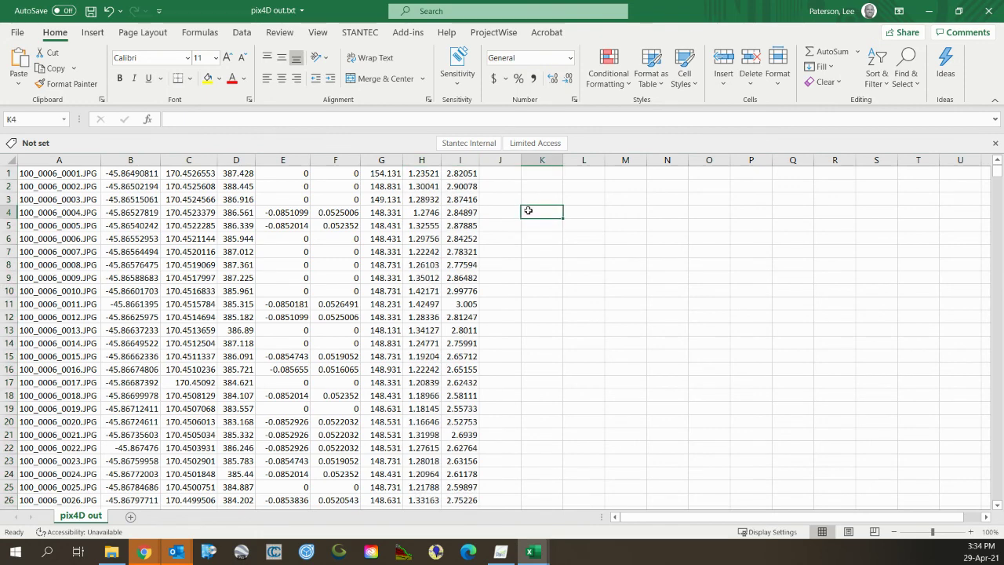